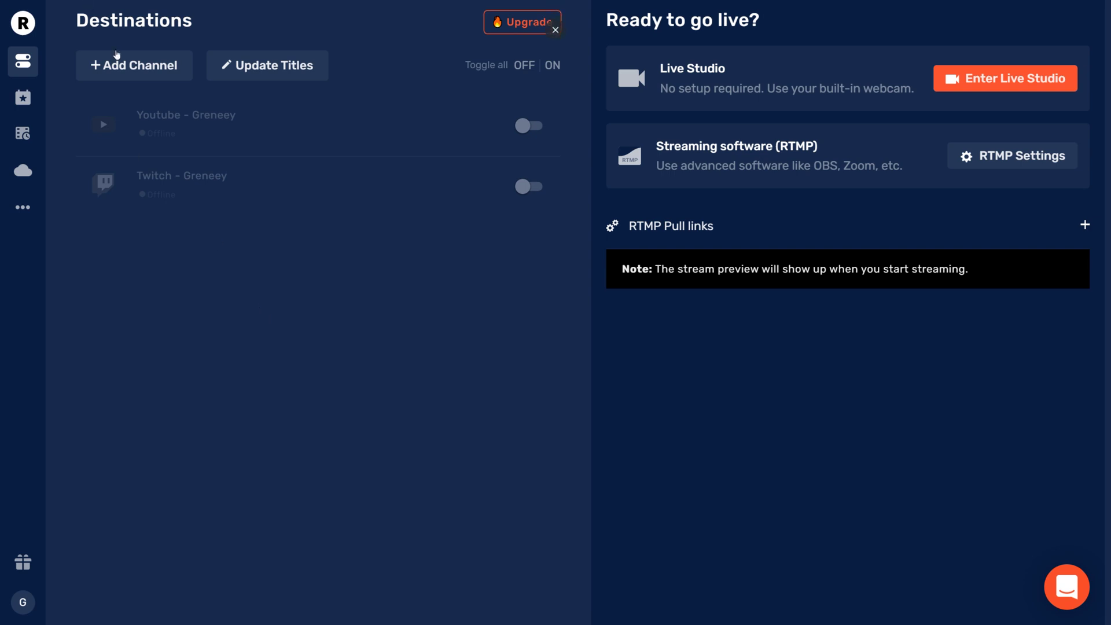
Add a YouTube channel to the Restream destinations and connect it through Google
click(117, 55)
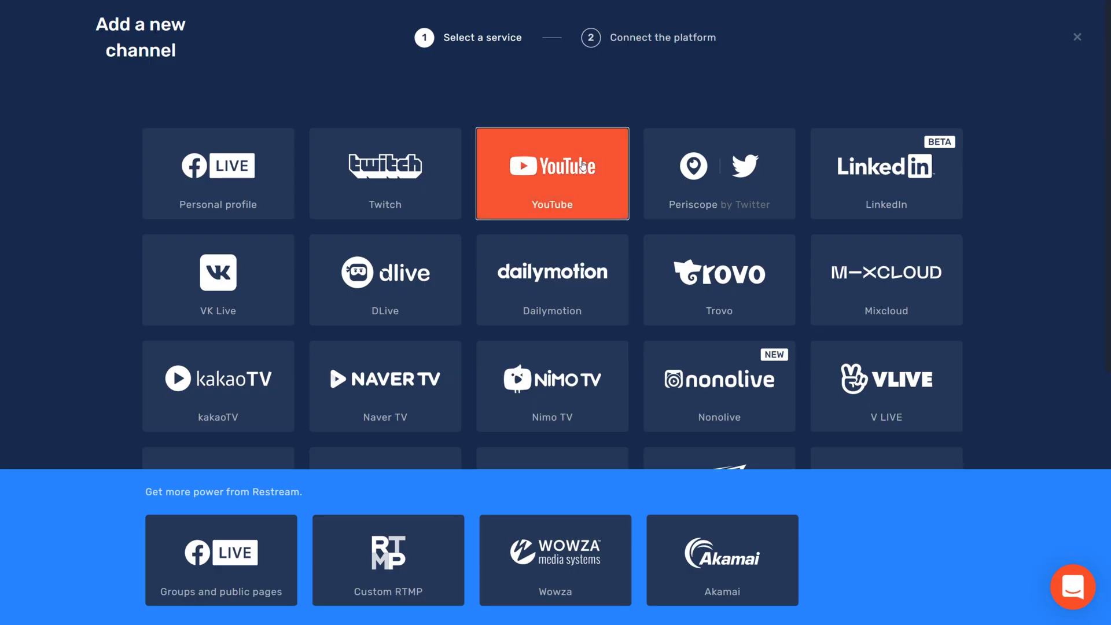
click(582, 163)
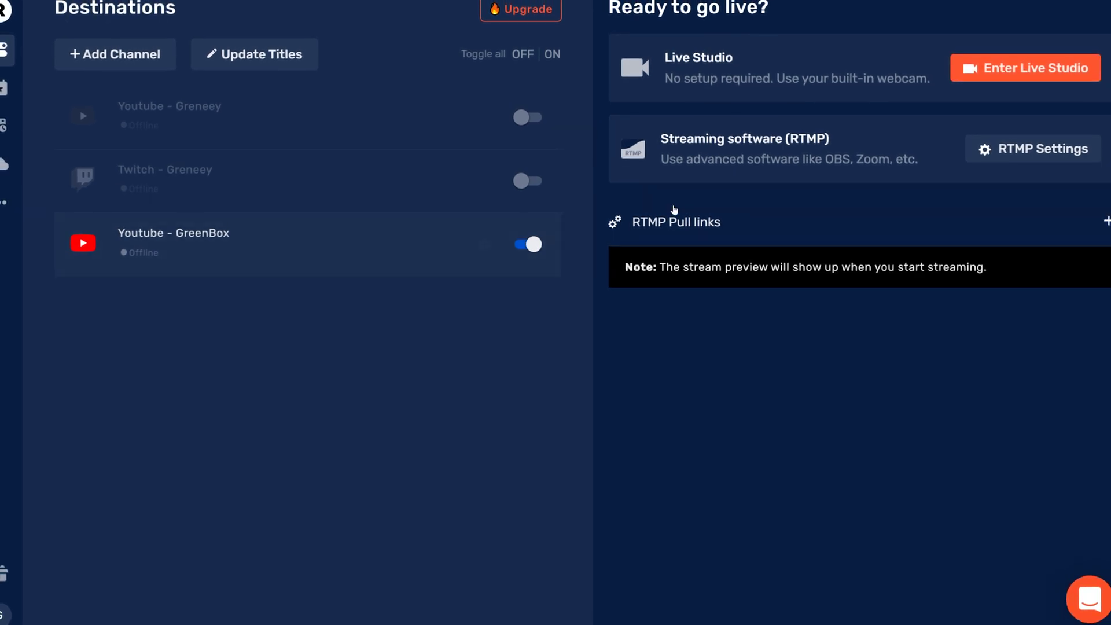
Enter the Live Studio and bring up the Graphics settings for logo, overlay and background
click(963, 76)
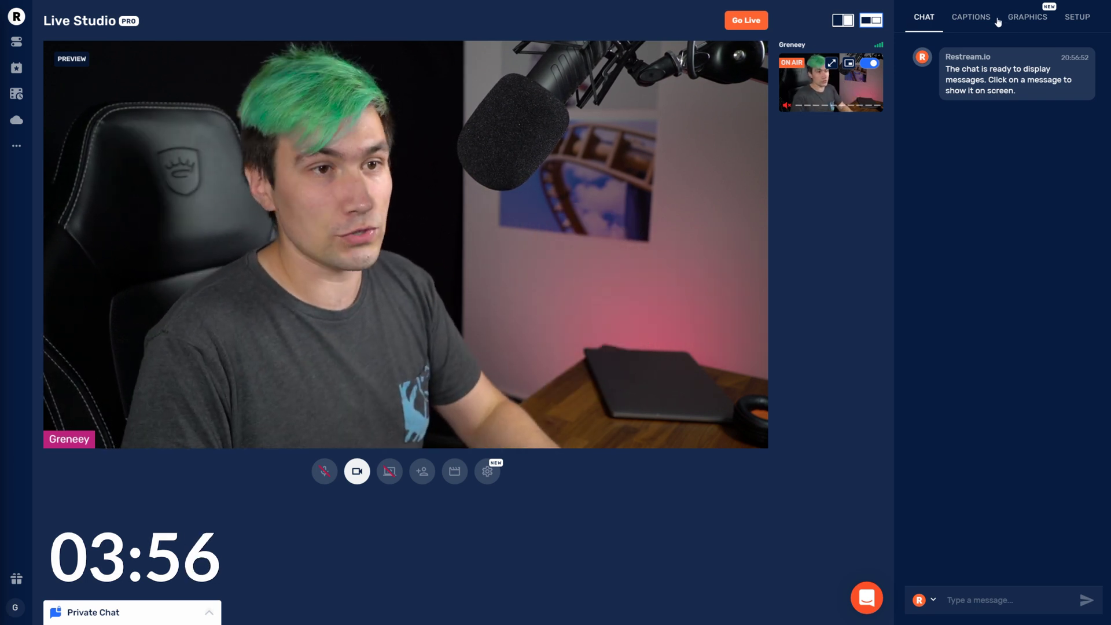
click(1018, 28)
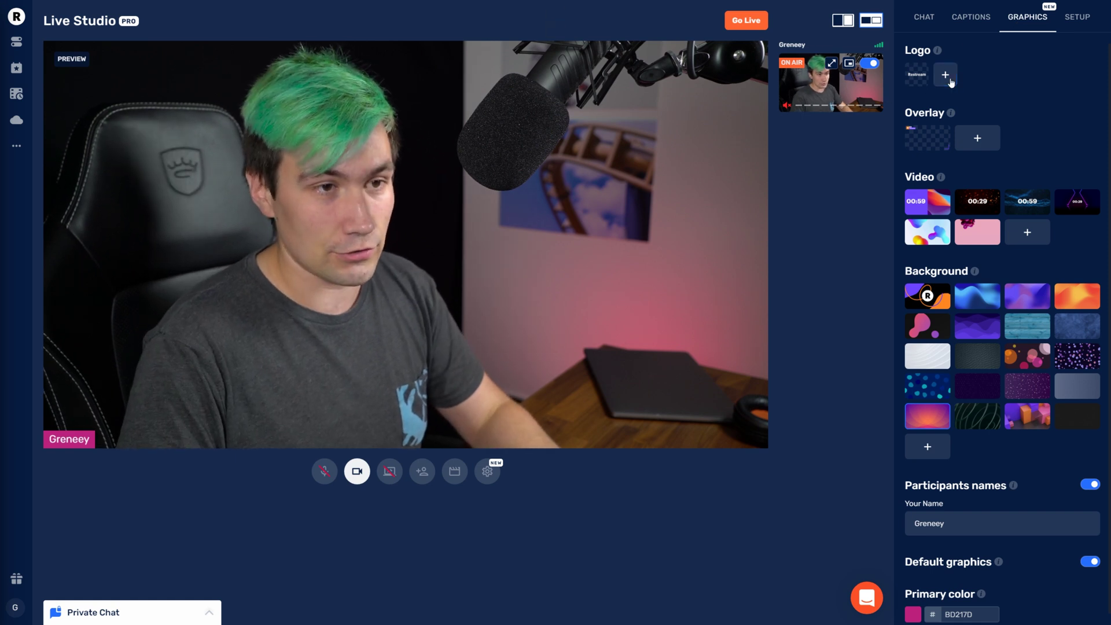
Upload green.png from the computer as the stream logo
click(950, 79)
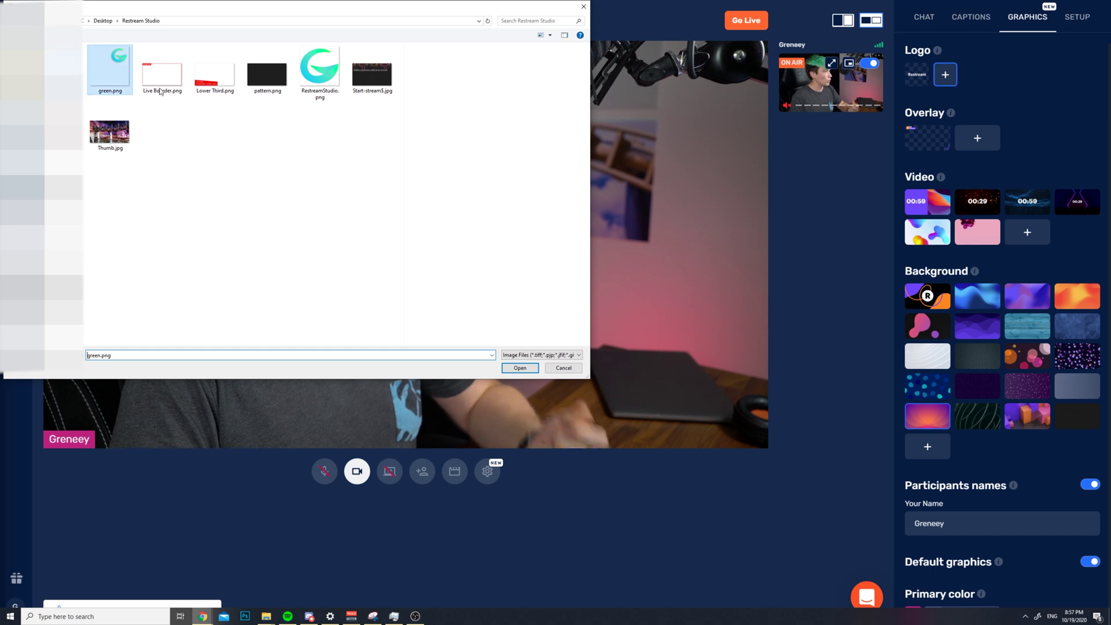
click(514, 367)
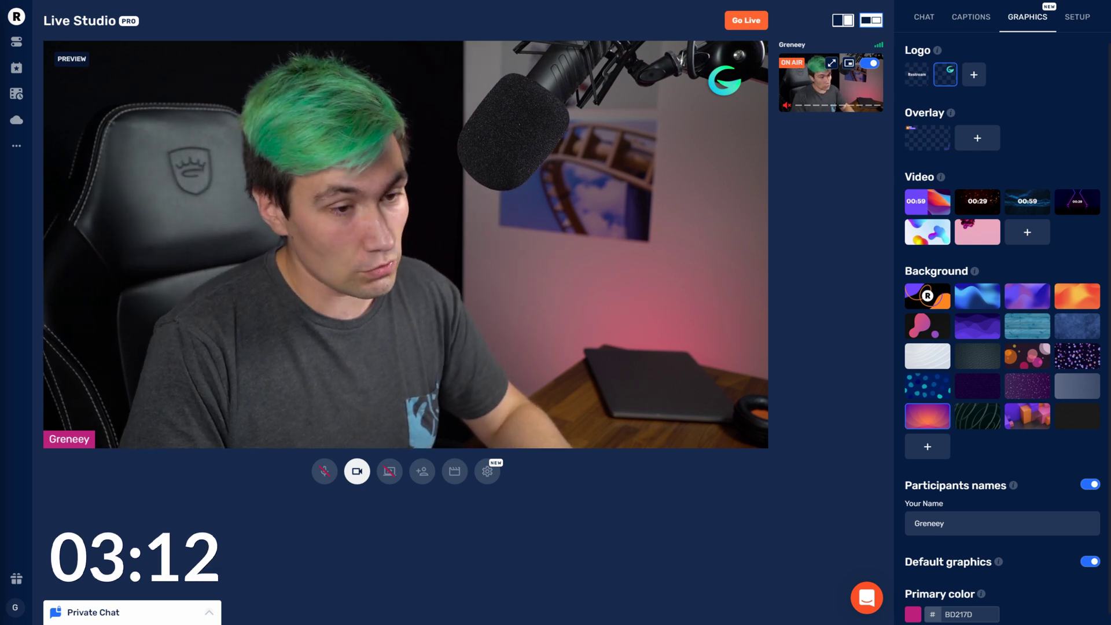
Change the primary colour from pink to green 387F2B
scroll(1040, 389, down, 1)
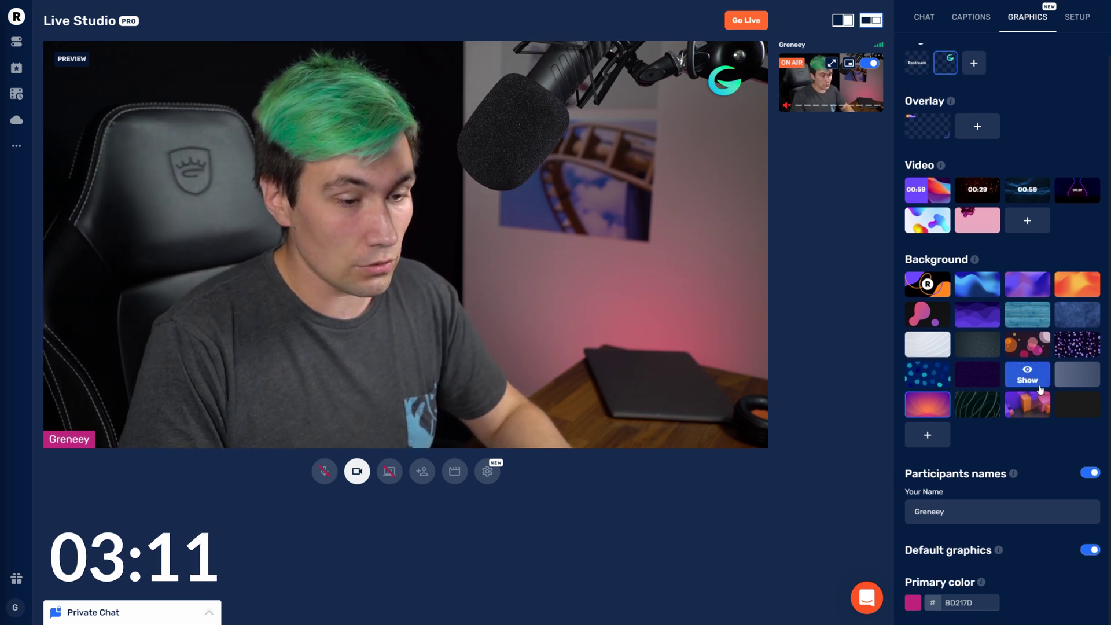
click(914, 603)
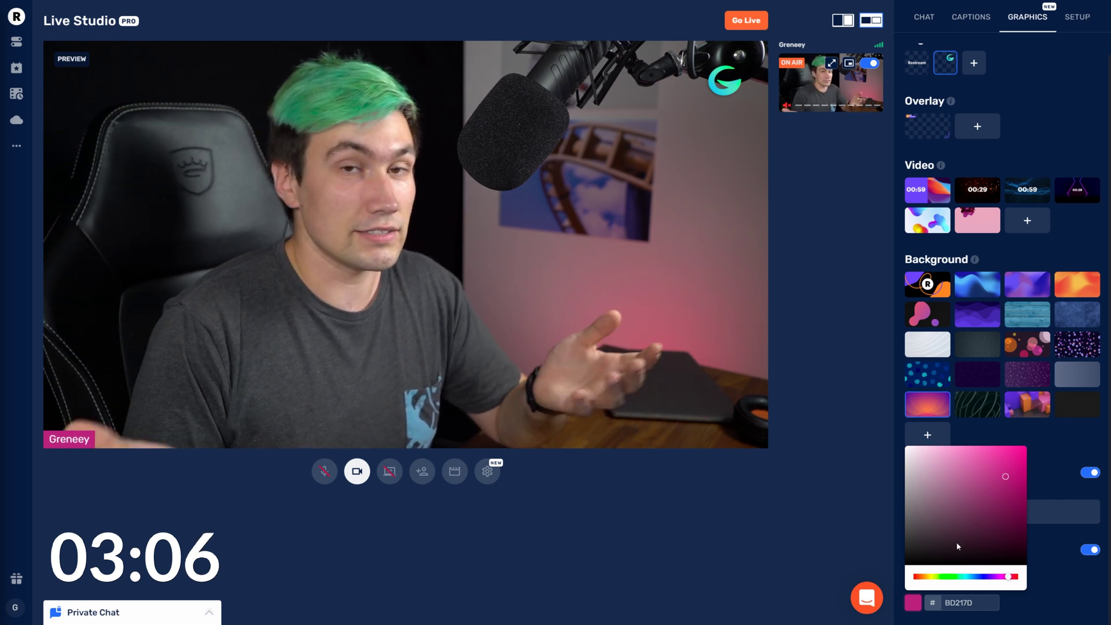
click(945, 576)
click(958, 520)
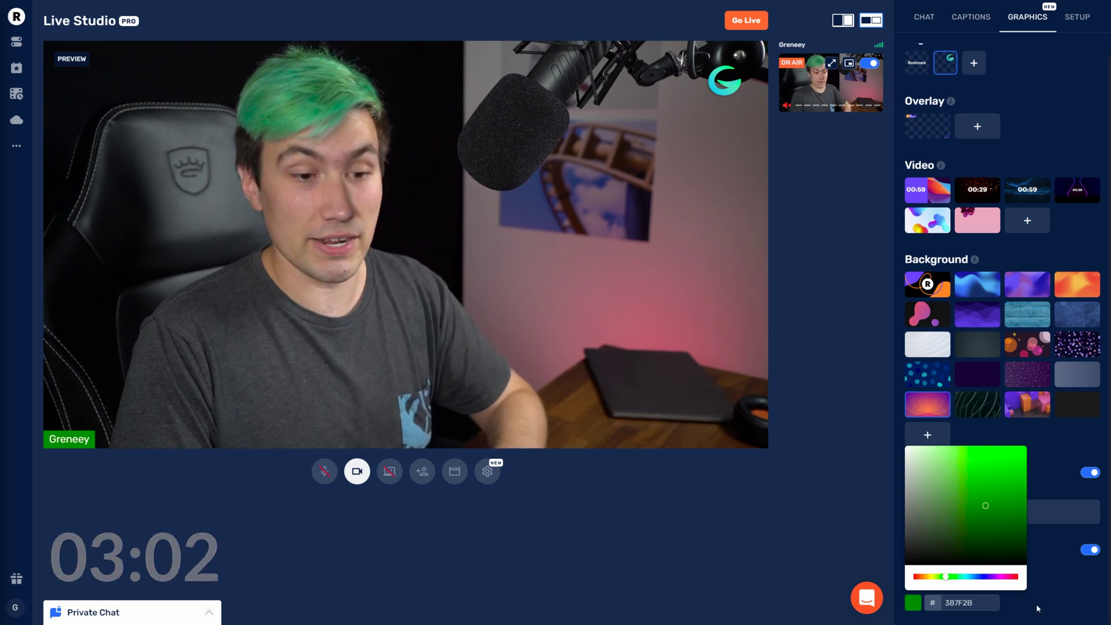
click(1081, 600)
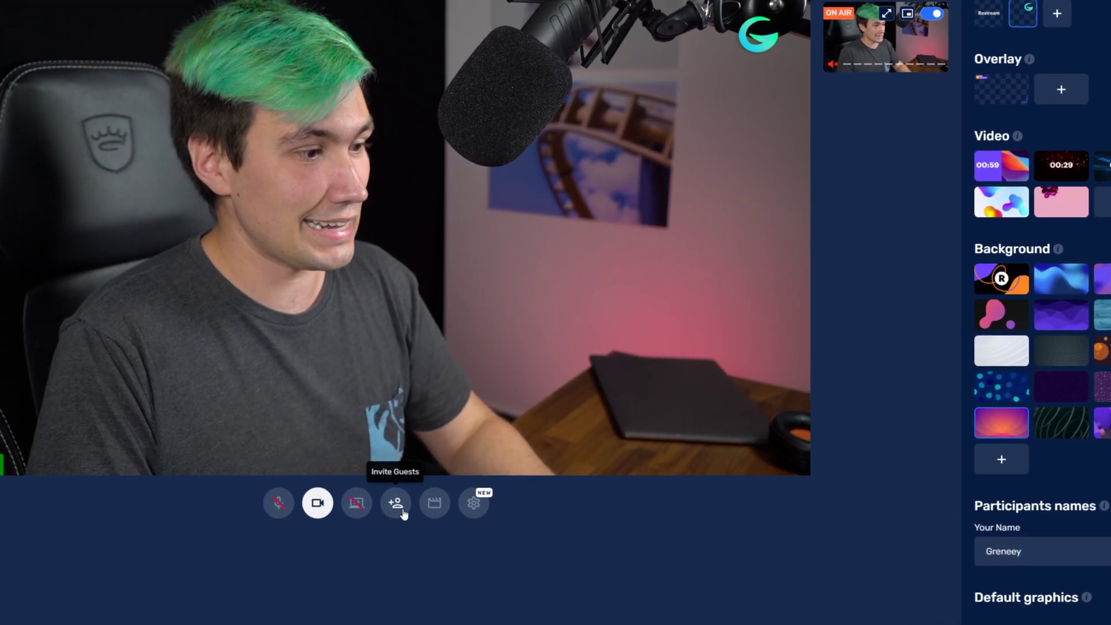
click(422, 491)
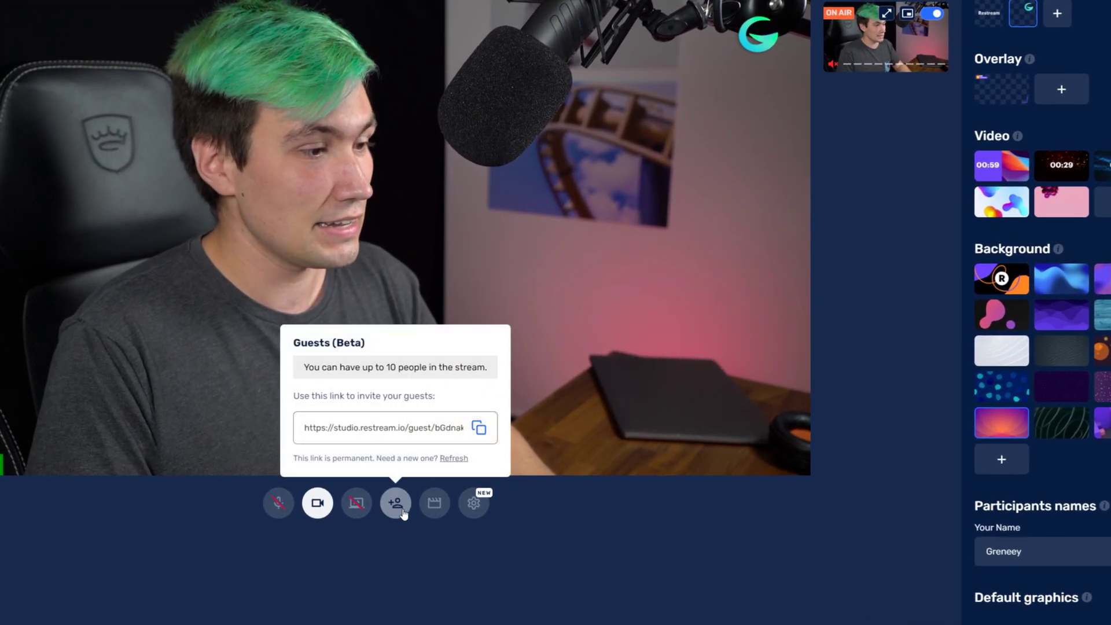
click(546, 554)
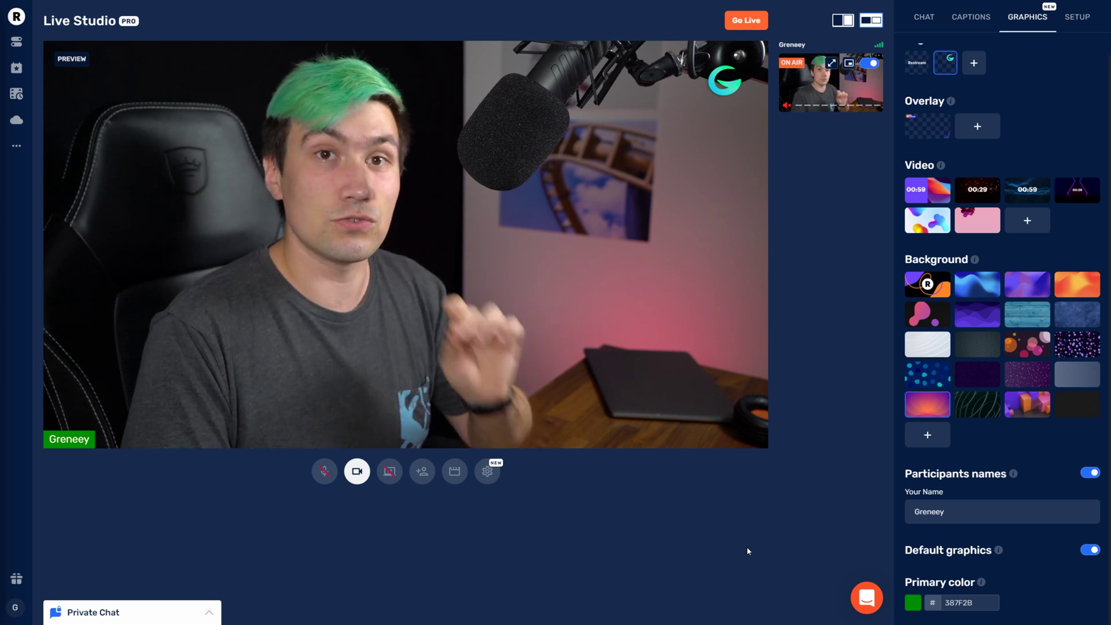
Keep Cam Link 4K as video input and VoiceMeeter VAIO as audio input
click(493, 484)
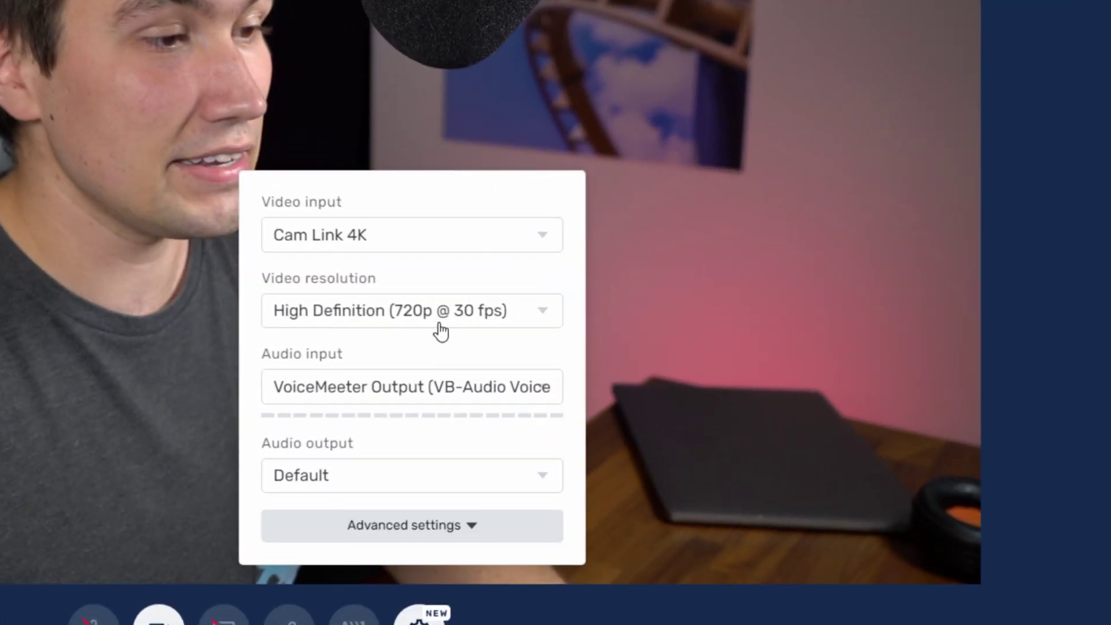
click(526, 276)
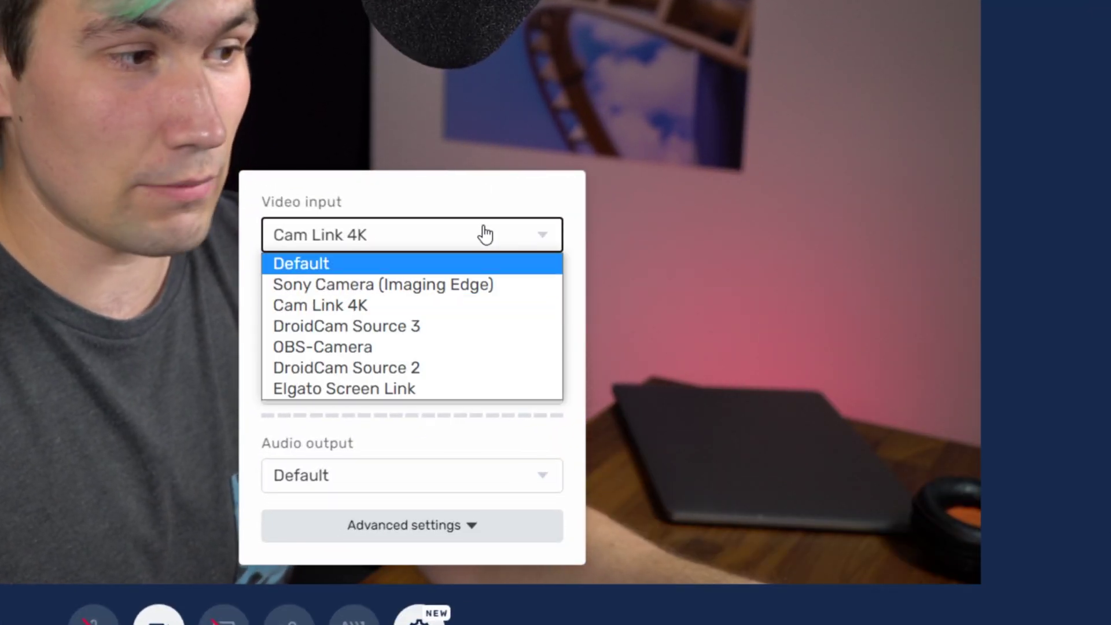
click(486, 227)
click(456, 377)
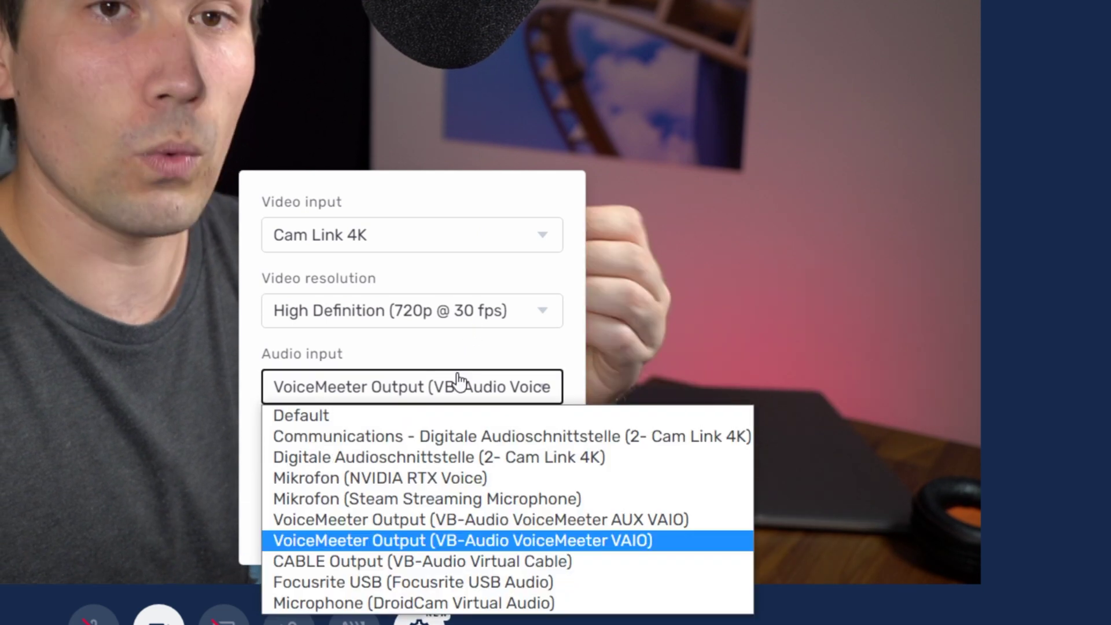
click(456, 380)
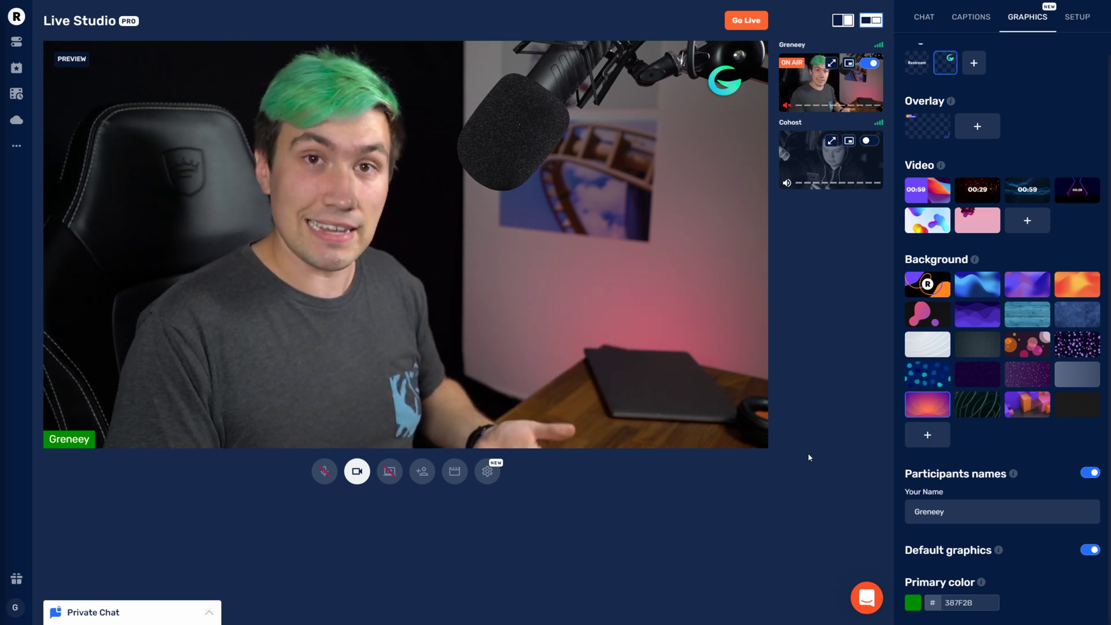
click(970, 26)
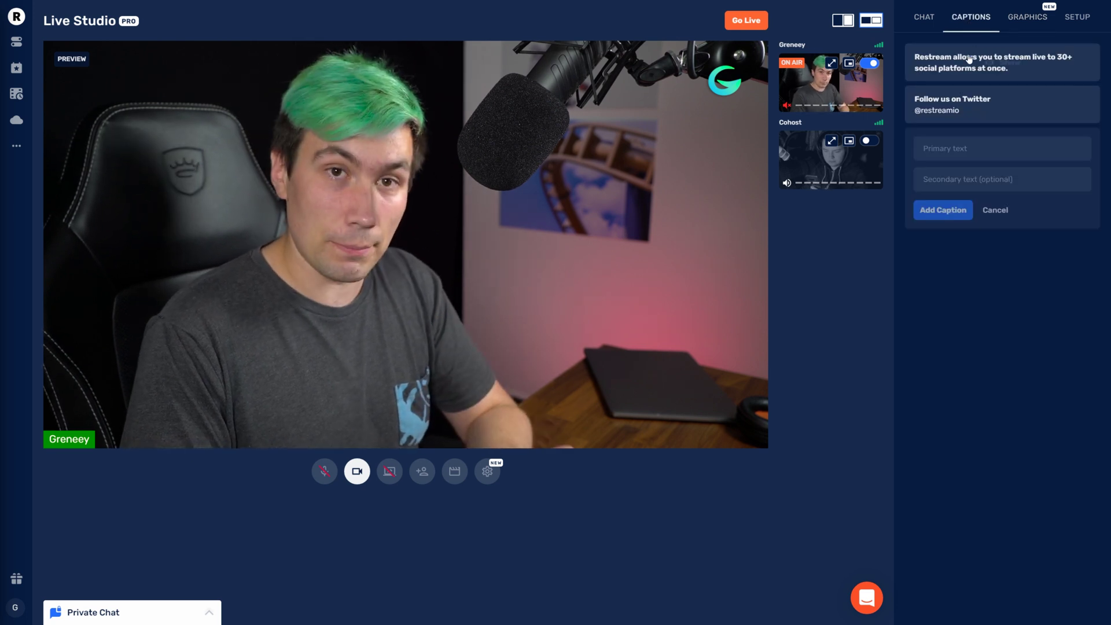
click(961, 144)
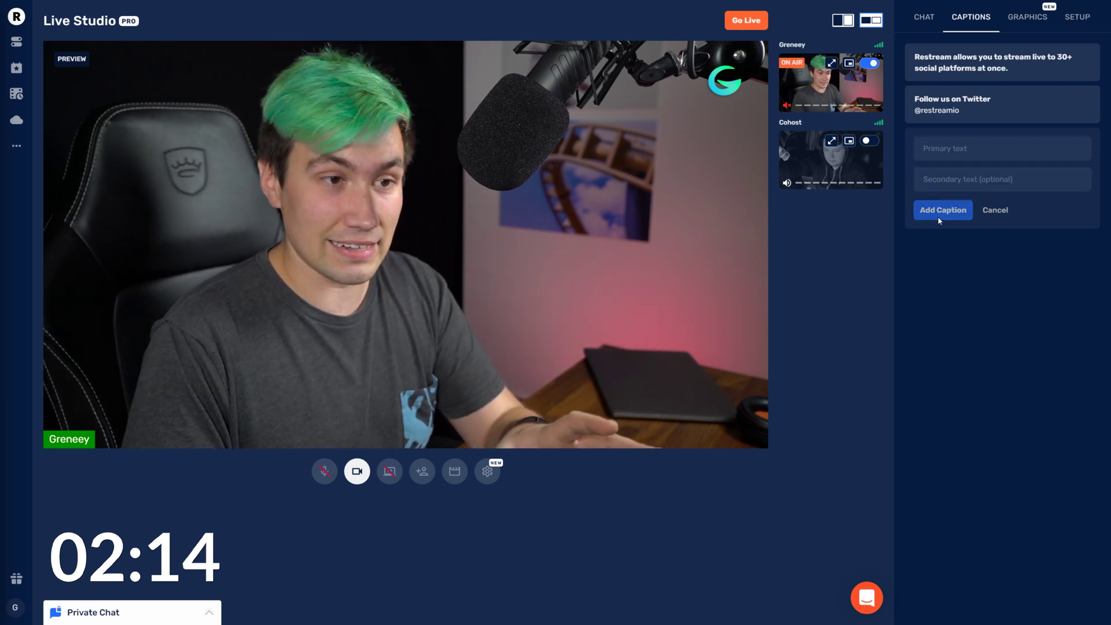
click(939, 218)
mouse_move(973, 158)
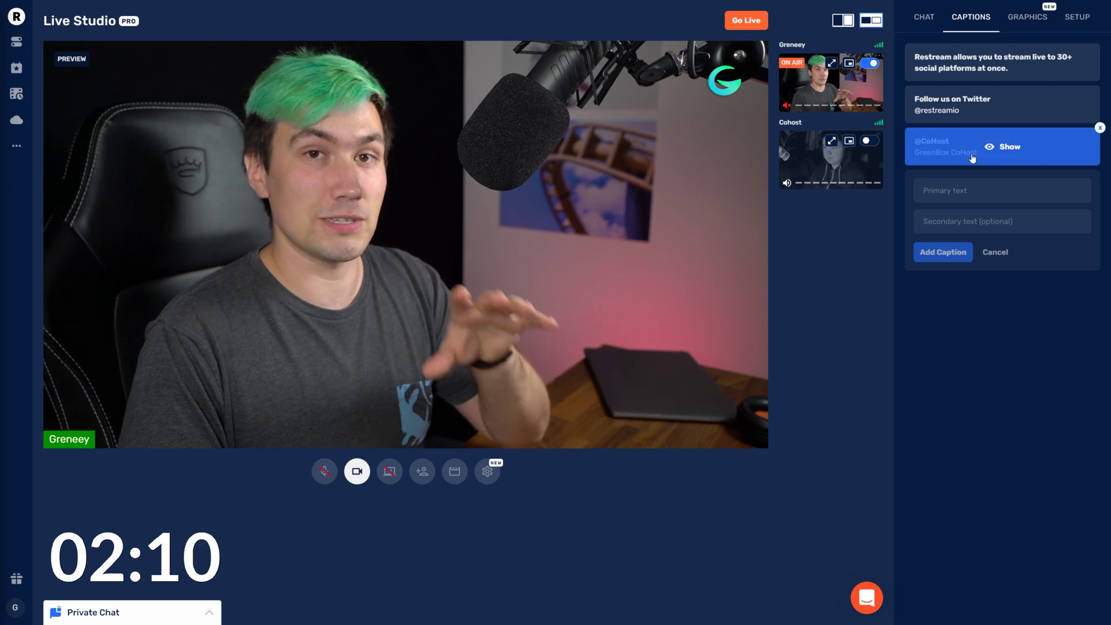
click(973, 158)
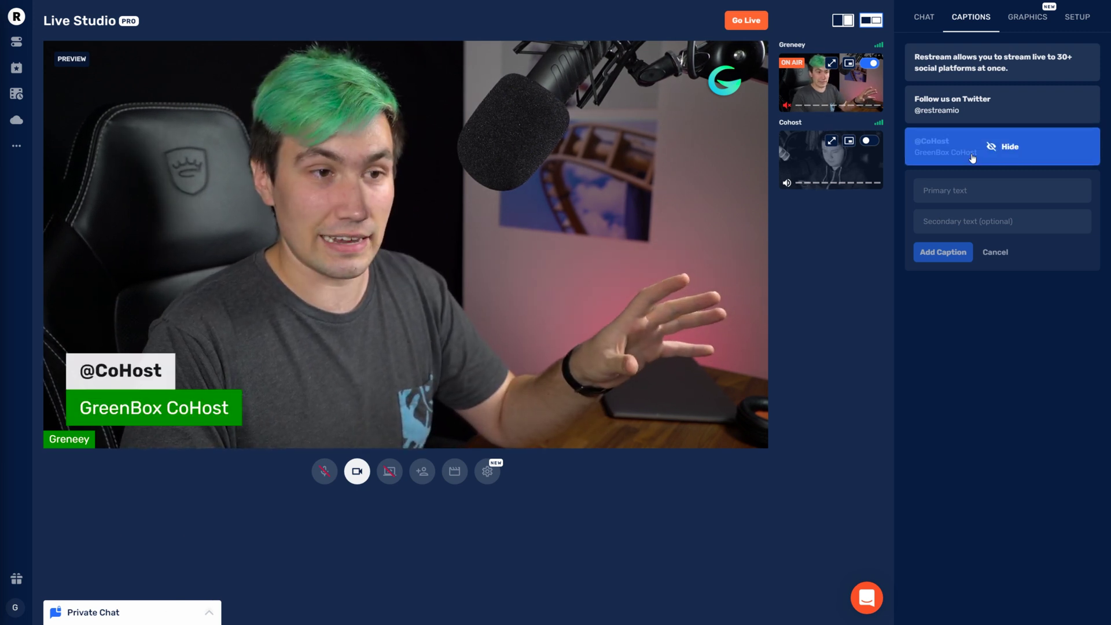
click(973, 158)
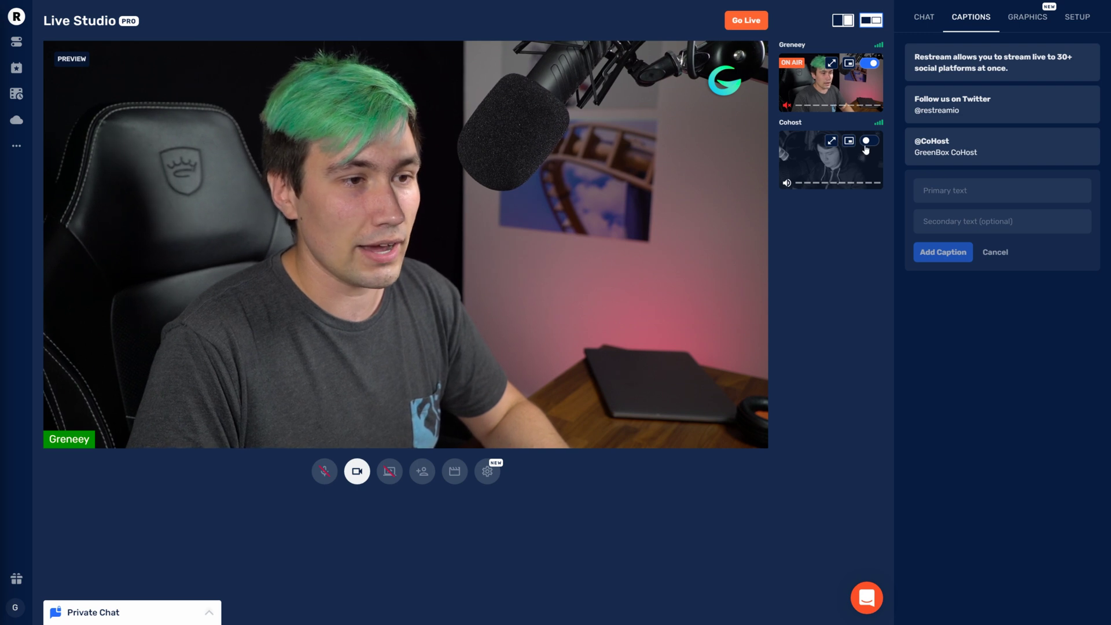
Put the Cohost on stage, try the purple star background, then revert to the gradient
click(867, 142)
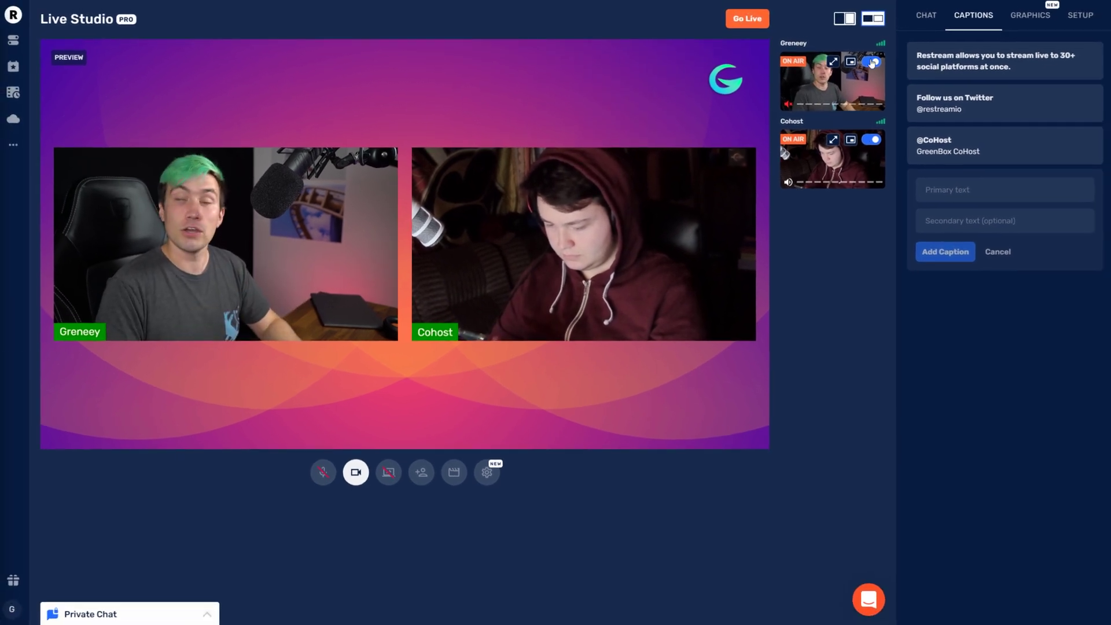
click(1035, 24)
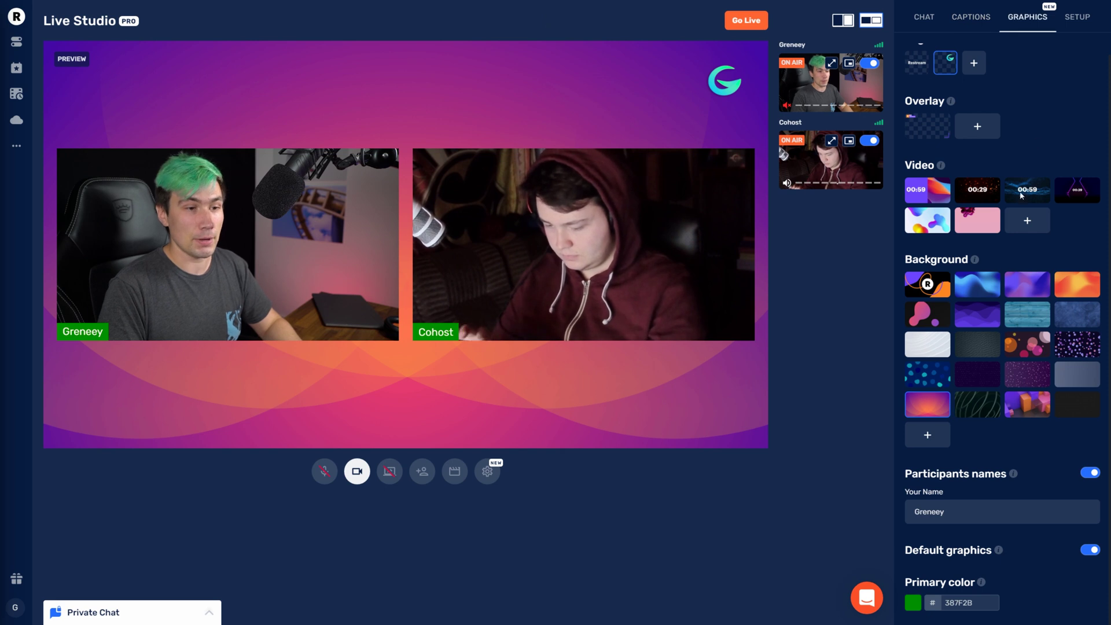
click(1037, 380)
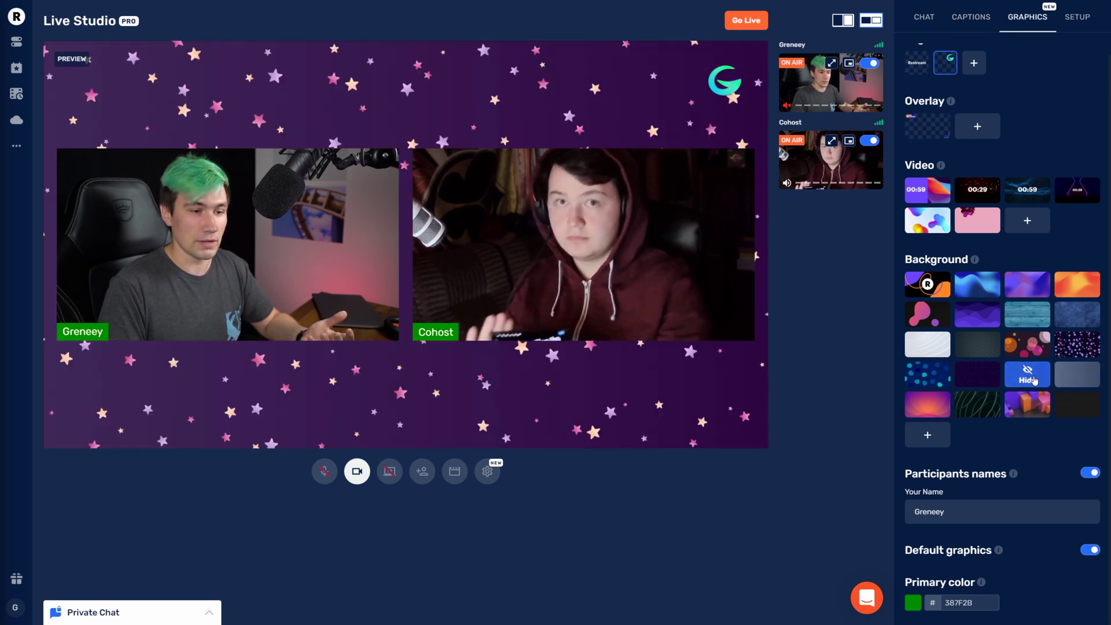
click(944, 409)
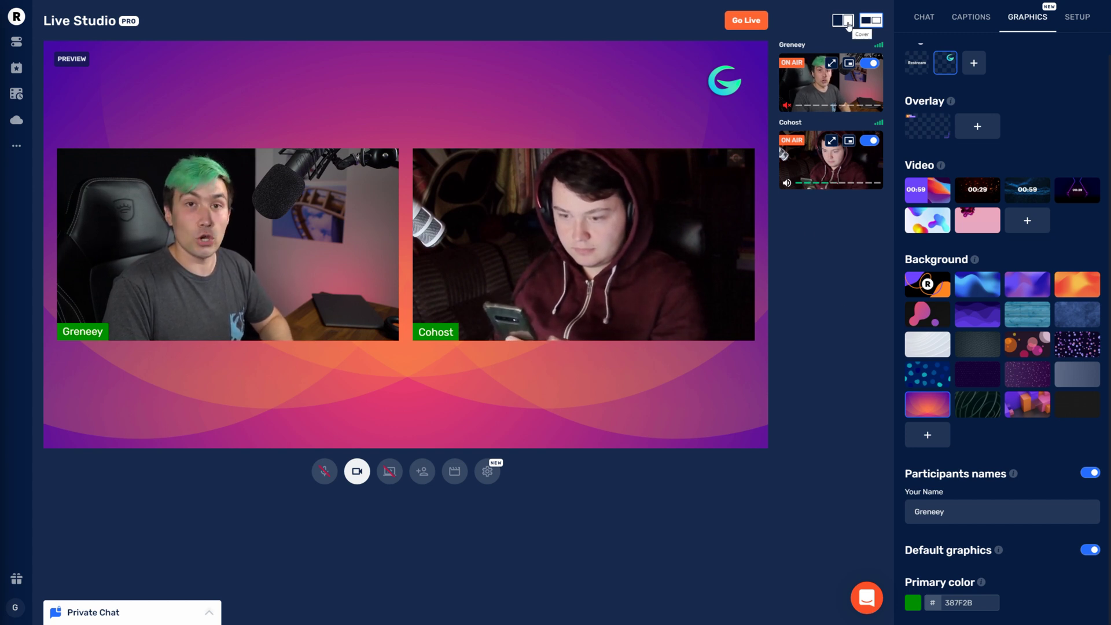
click(847, 22)
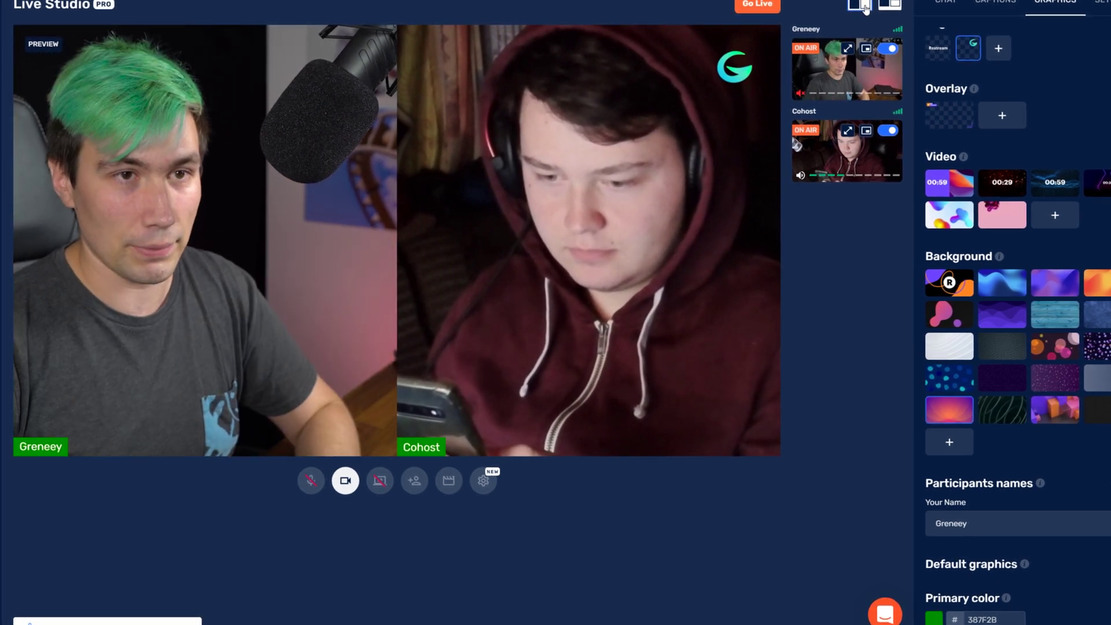
click(882, 7)
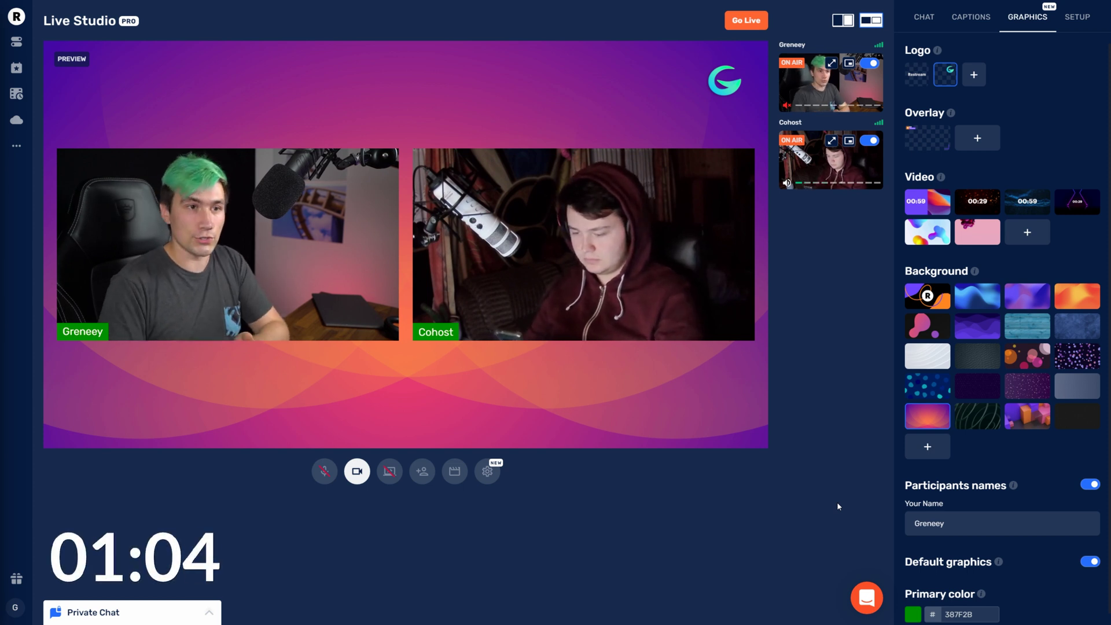
Set title 'Hanging out with co-host in the live stream' and description 'Subscribe, Donate, become a member!'
click(1079, 19)
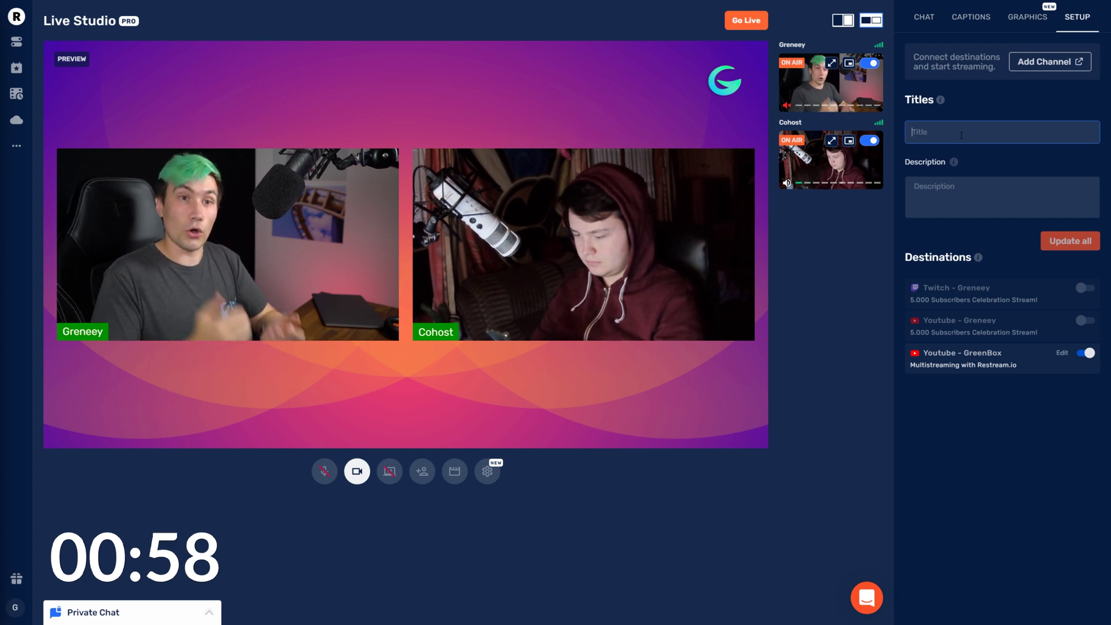
text(Hanging out with co-host in the live stream)
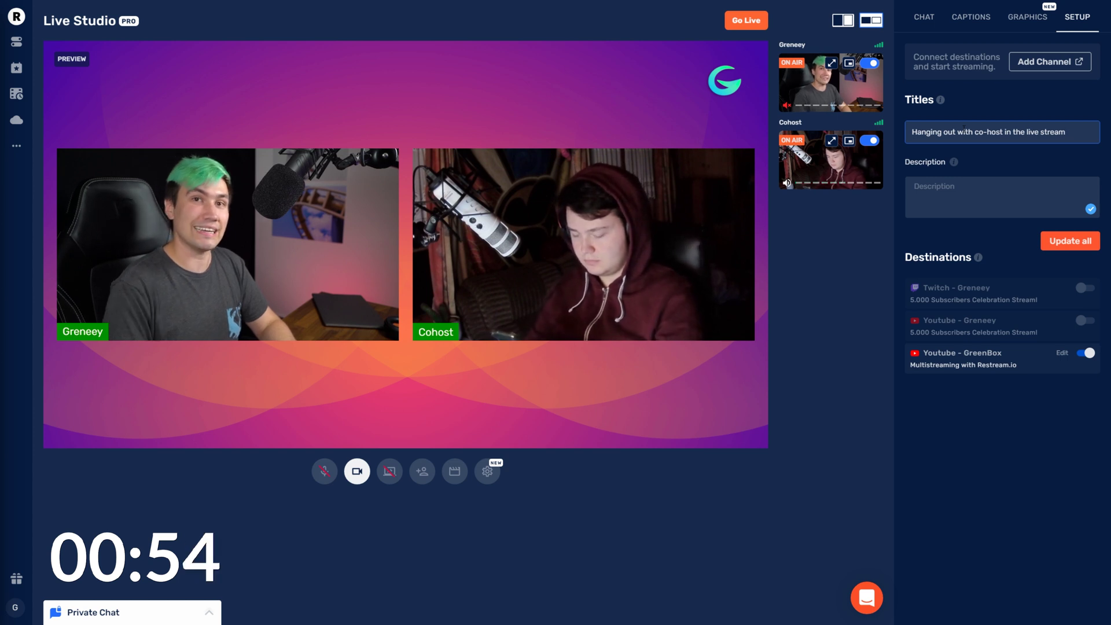
click(933, 203)
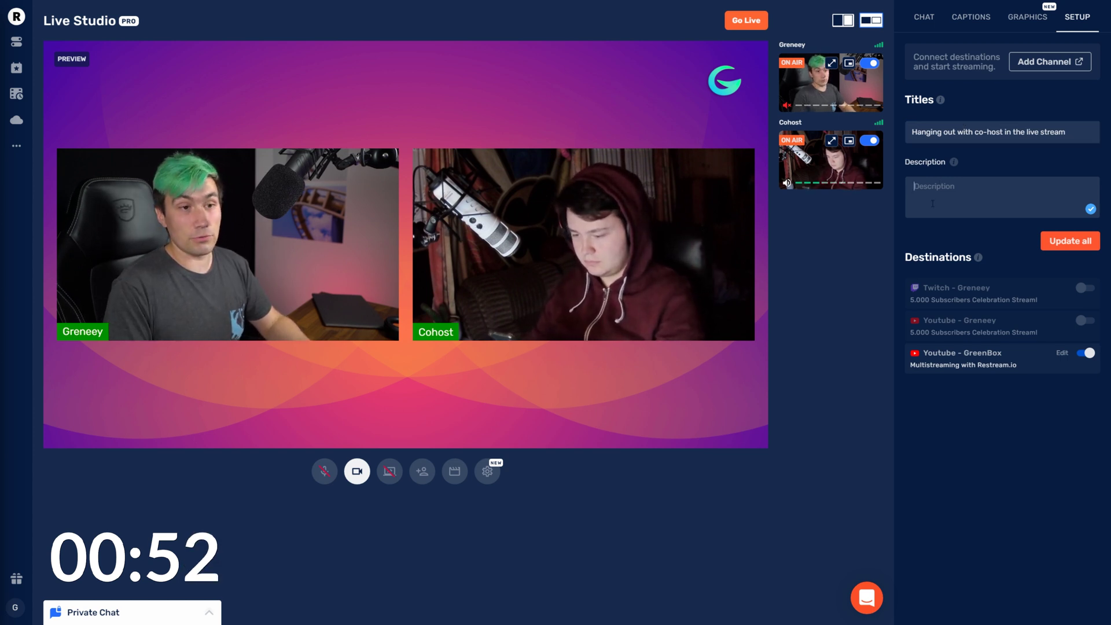
text(Subscribe, Donate, become a member!)
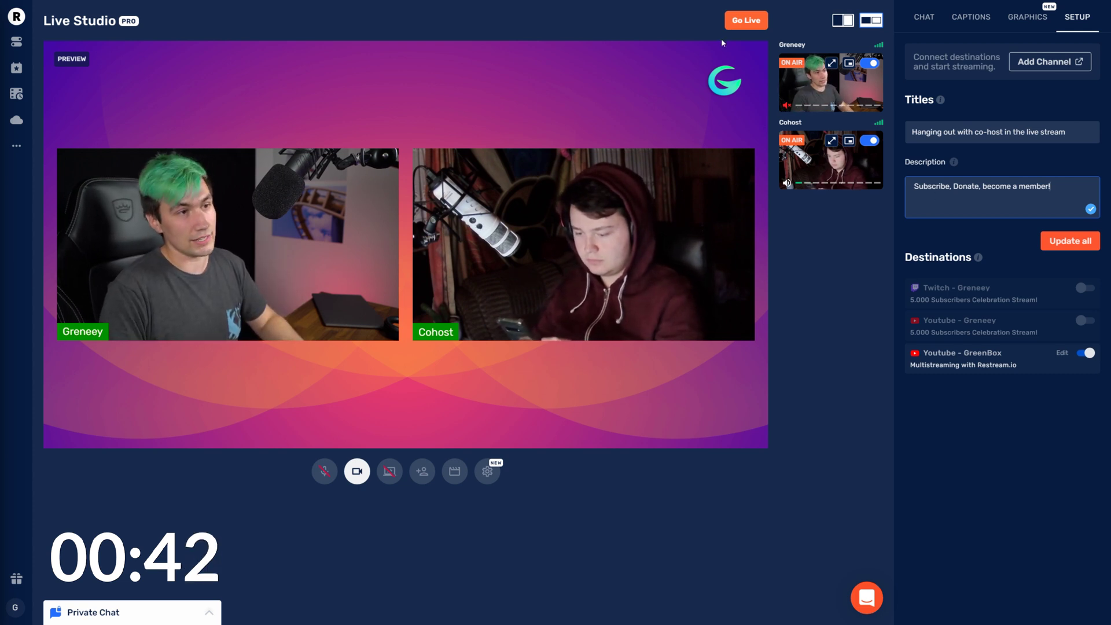
Go live with the broadcast, then take the Cohost off the stage
click(747, 20)
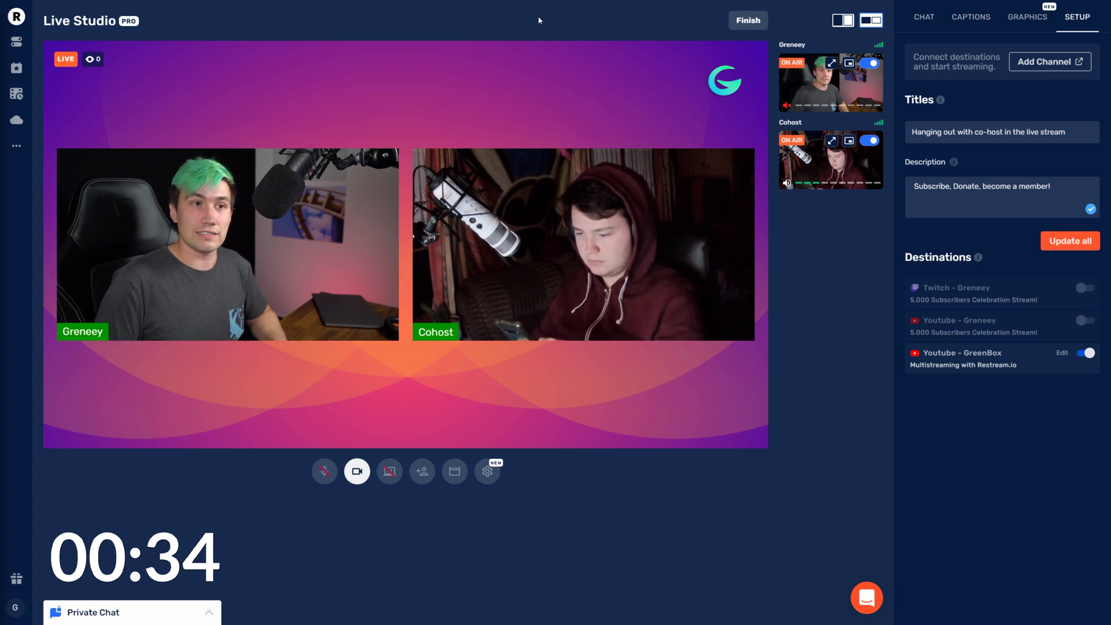
click(869, 140)
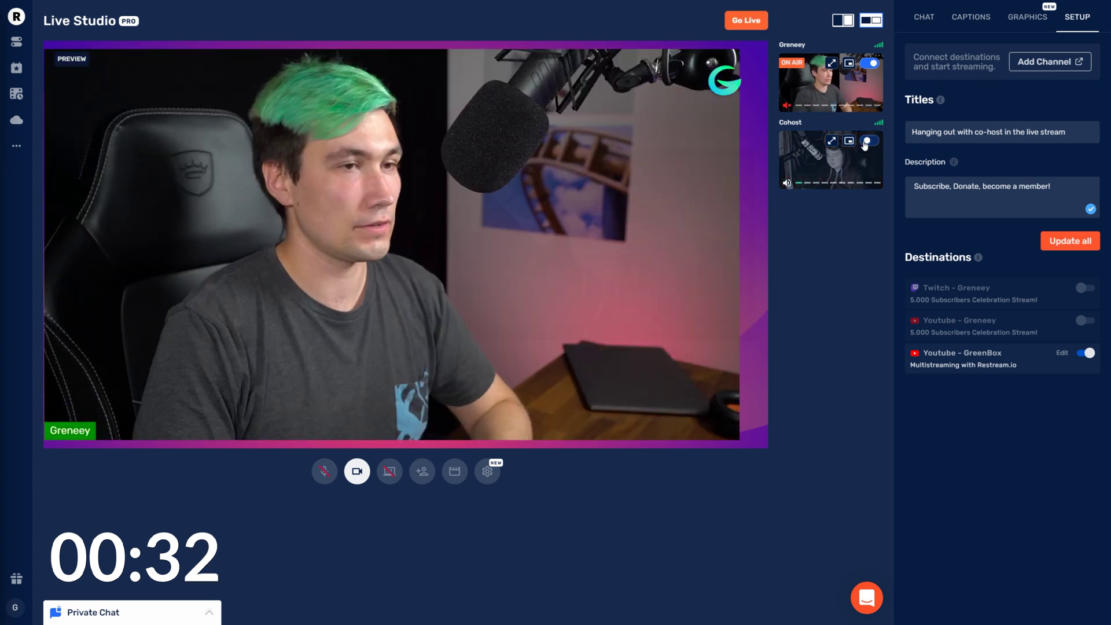